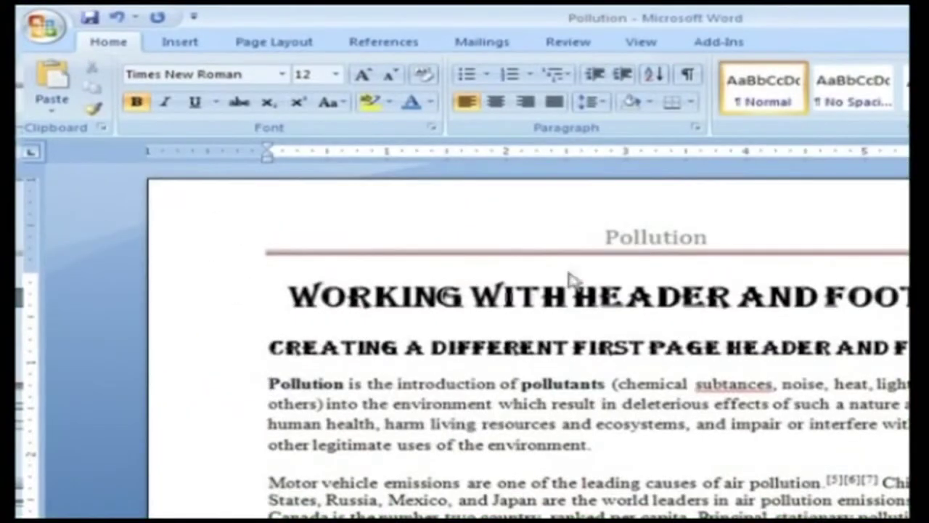
Turn on Different First Page and make the first-page header read 'Welcome to pollution'
double_click(569, 257)
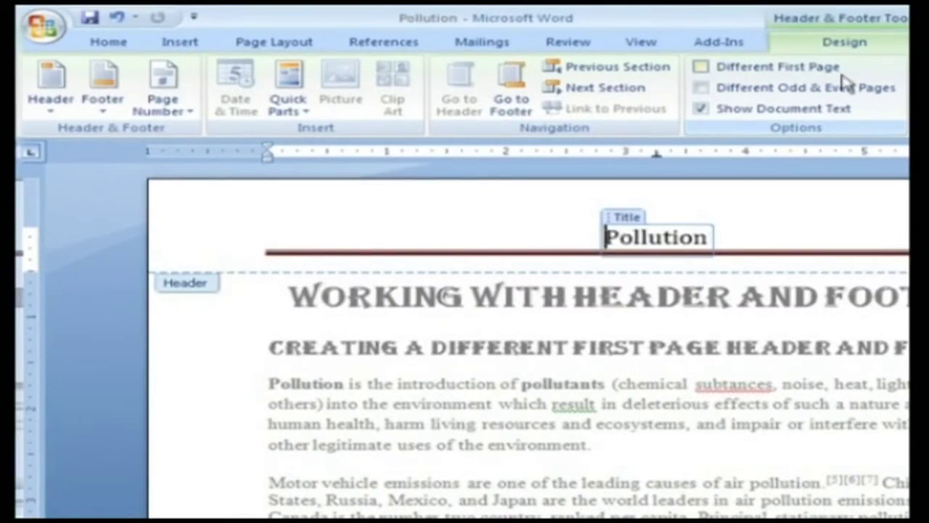
left_click(701, 66)
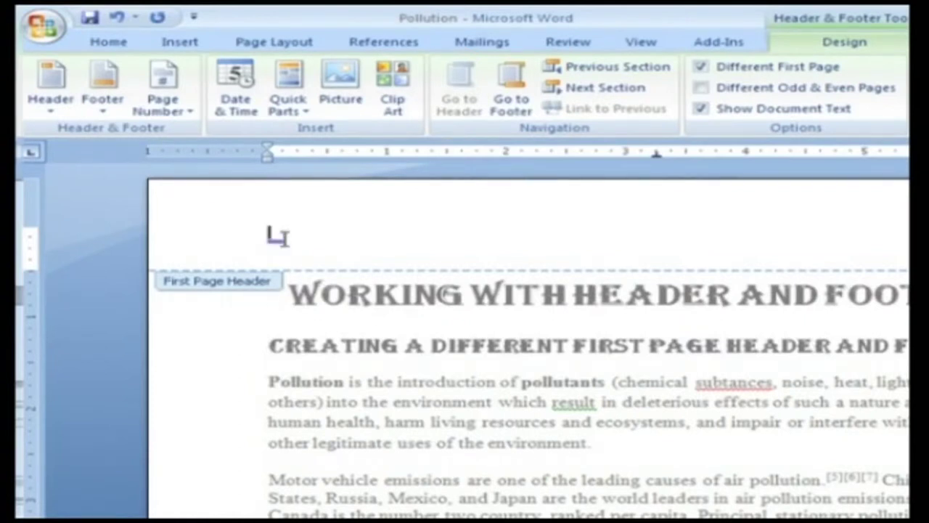
type("Welcome to ")
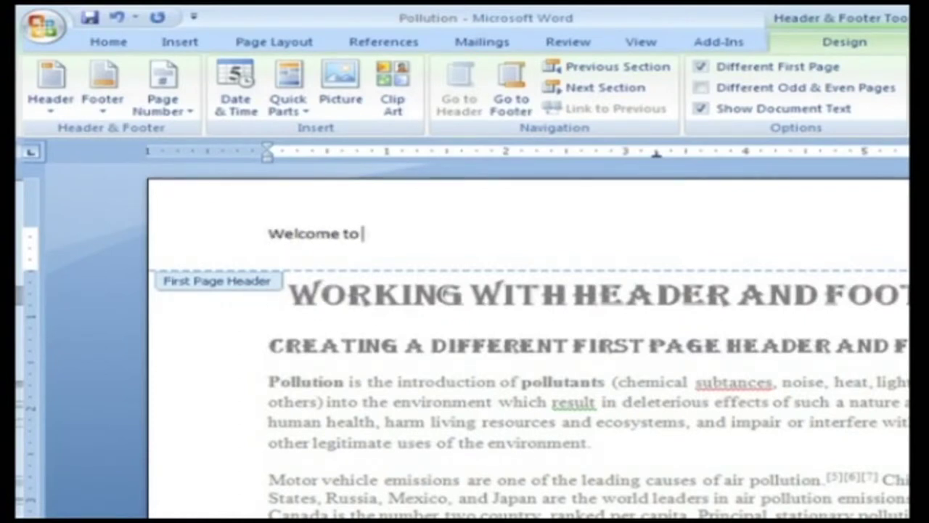
type("pollution")
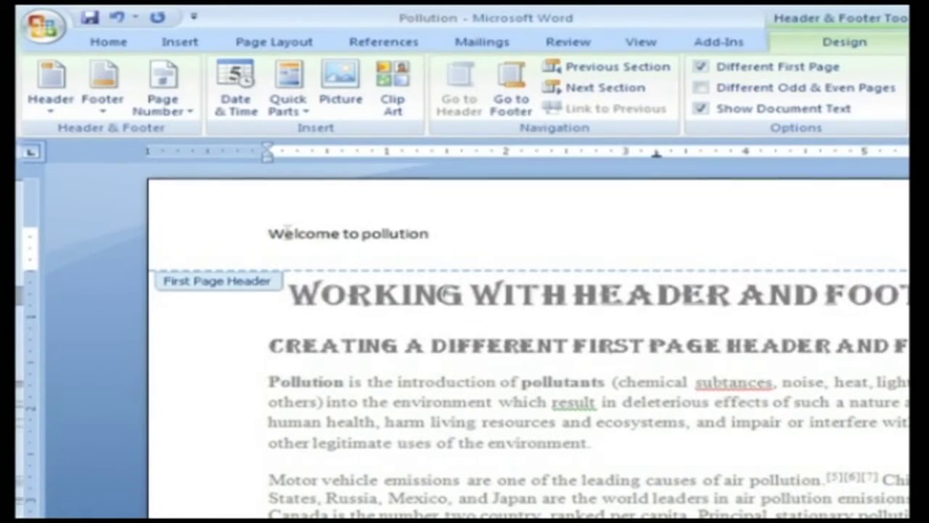
left_click(500, 100)
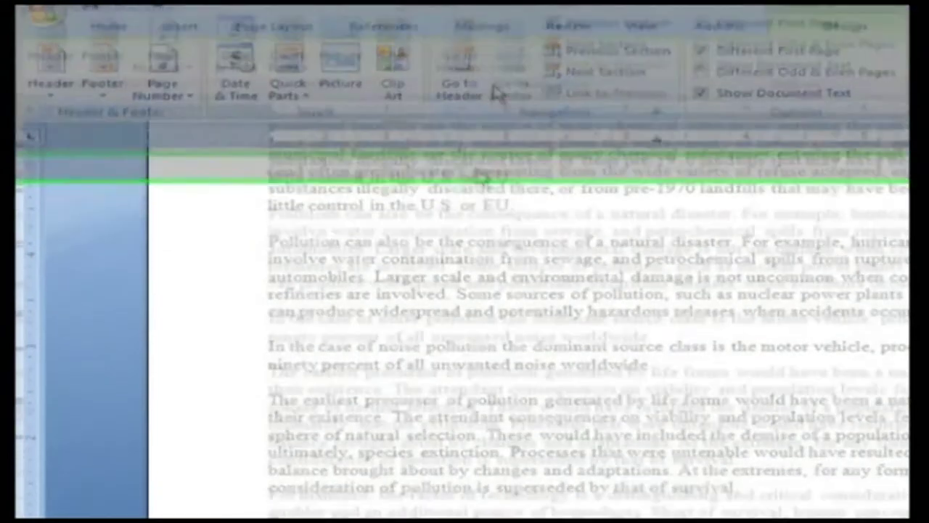
Enter 'Keep reading' in the first-page footer and append 'coming' to the regular footer
type("Keep")
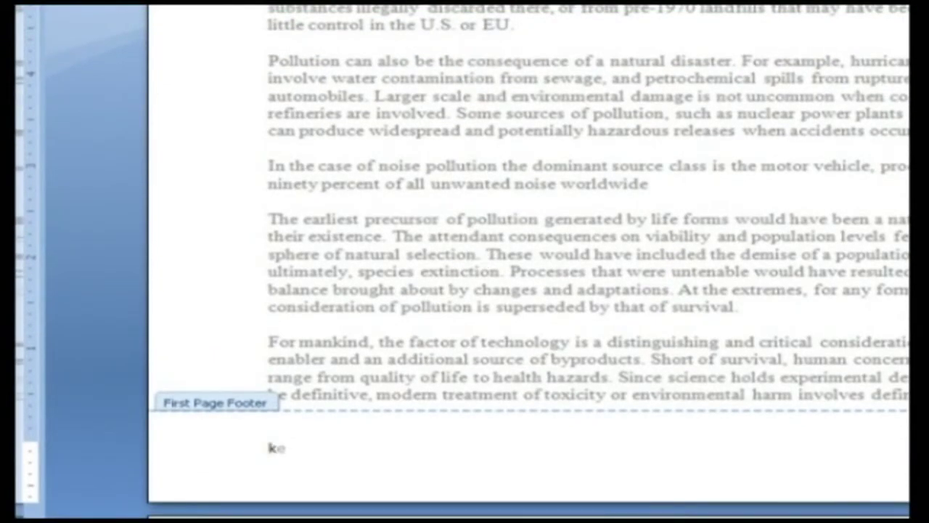
type(" reading")
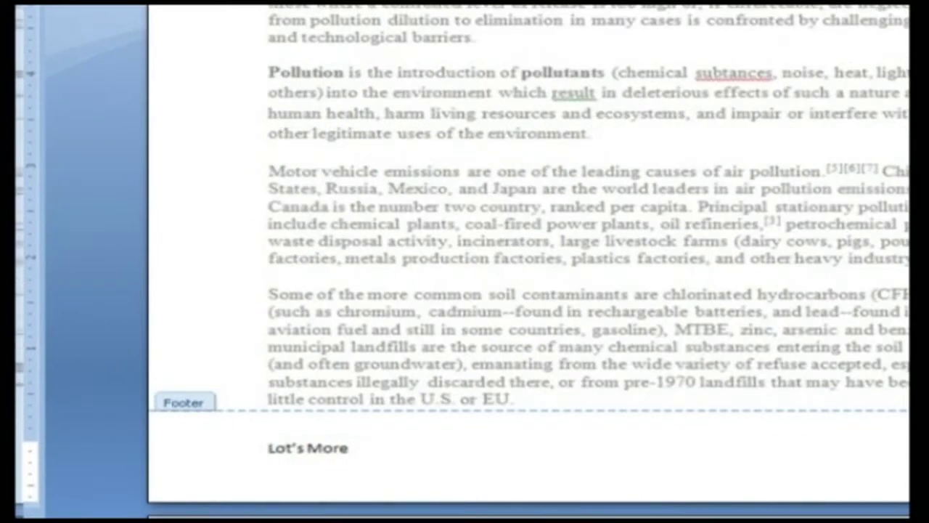
type("coming")
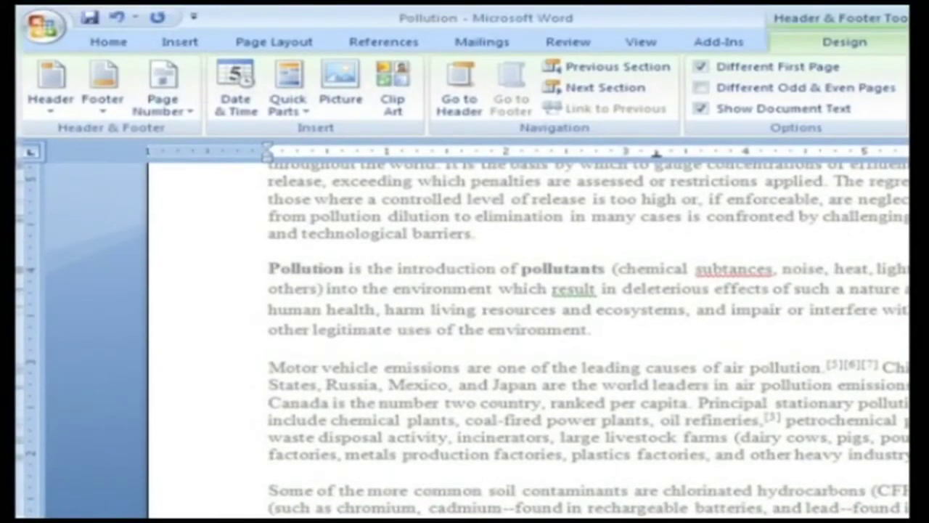
Change the later pages' header to 'Introduction to Pollution' and exit header editing
left_click(455, 109)
type("introductio")
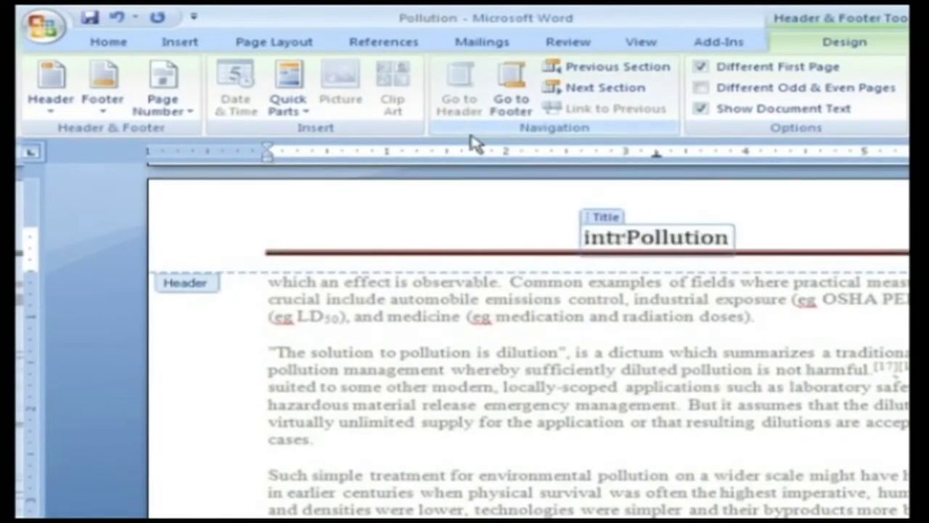
type("n to")
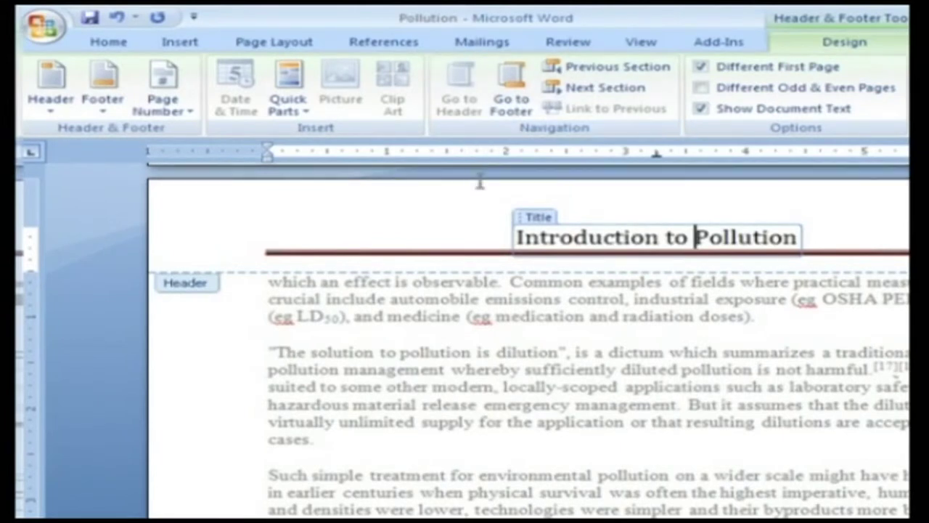
key("Escape")
scroll(875, 276, "up", 5)
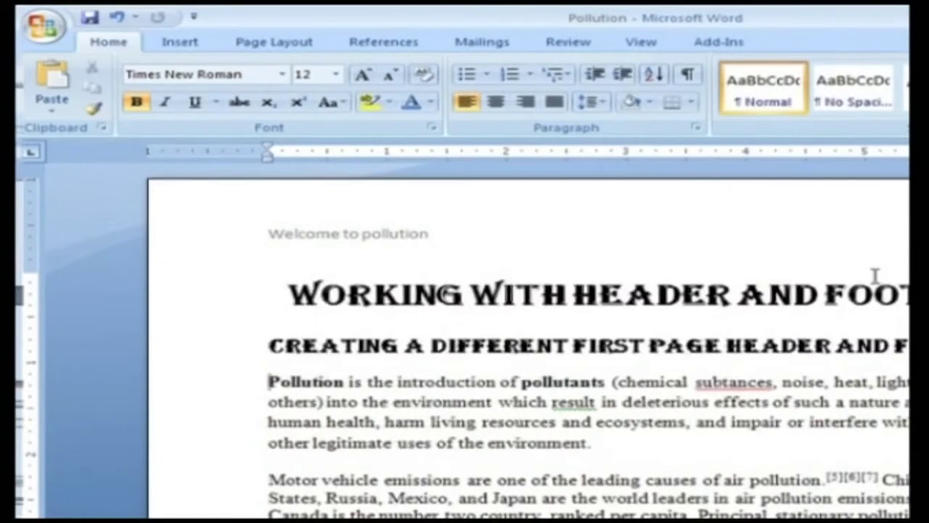
scroll(876, 289, "down", 15)
scroll(876, 288, "down", 20)
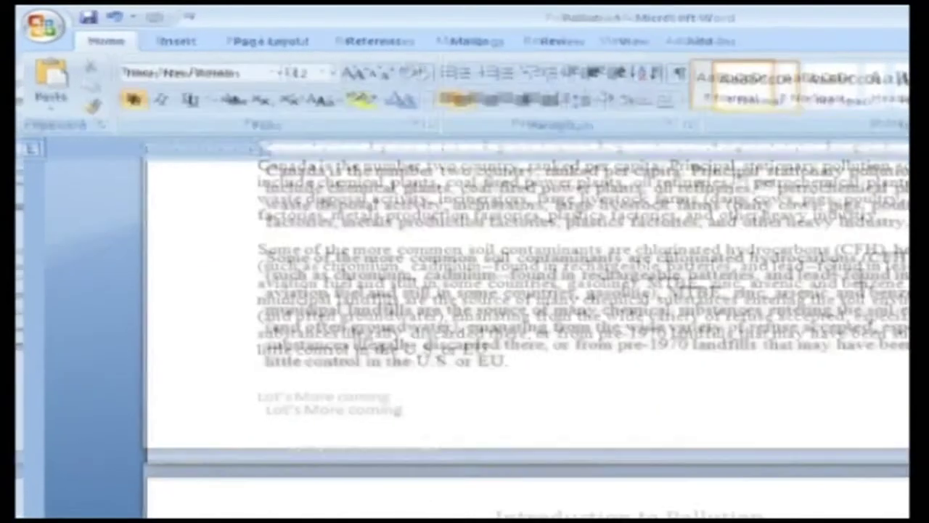
scroll(868, 277, "up", 10)
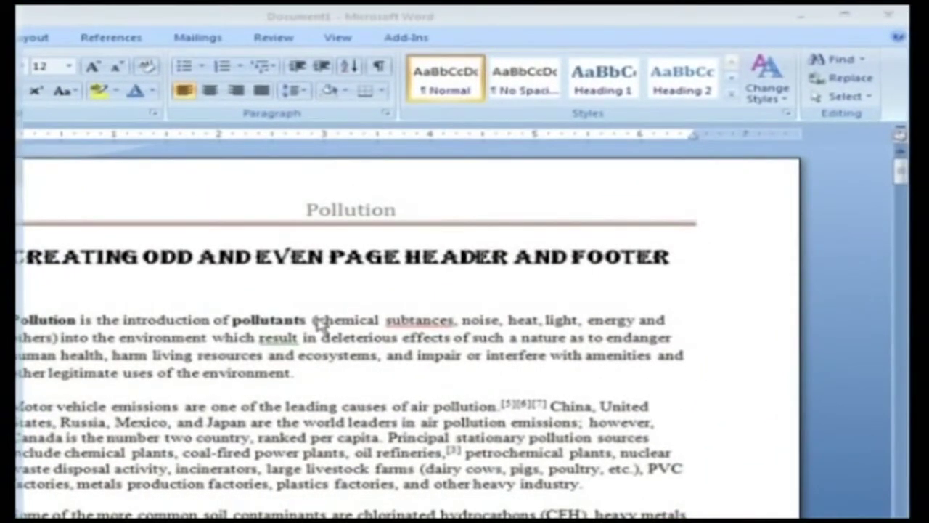
Enable Different Odd & Even Pages and add 'introduction to' before Pollution in the odd header
double_click(318, 230)
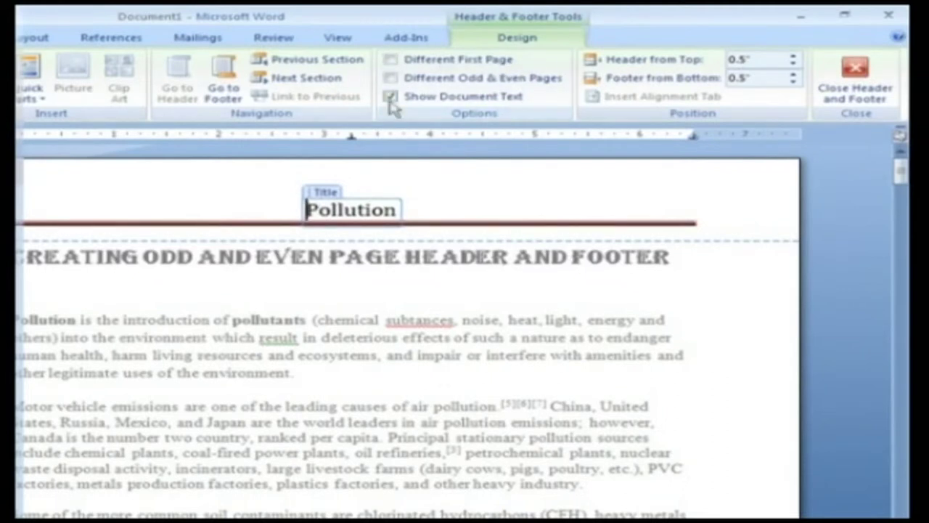
left_click(391, 78)
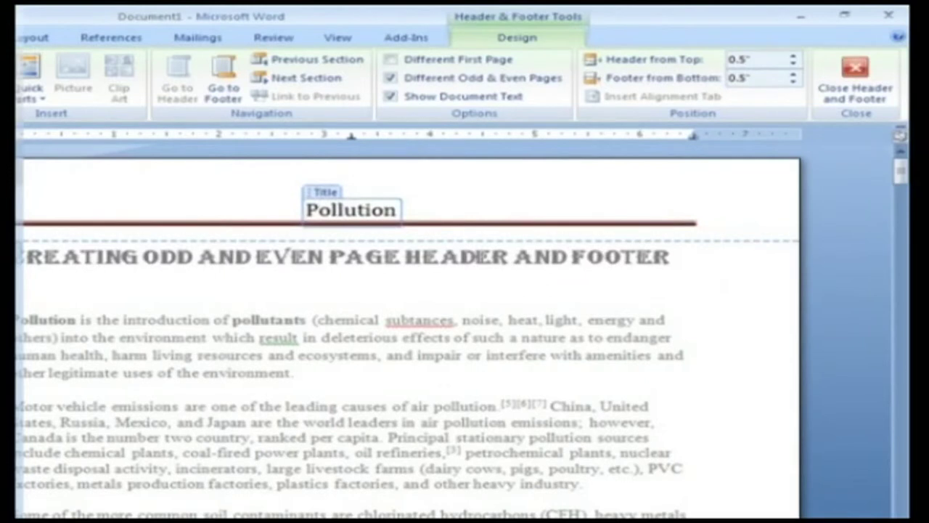
left_click(306, 210)
type("introduction ")
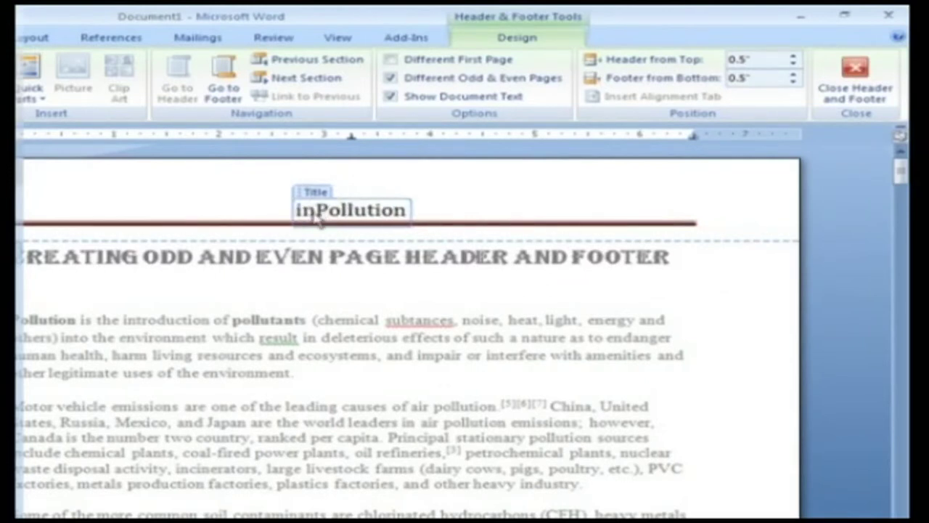
type("to")
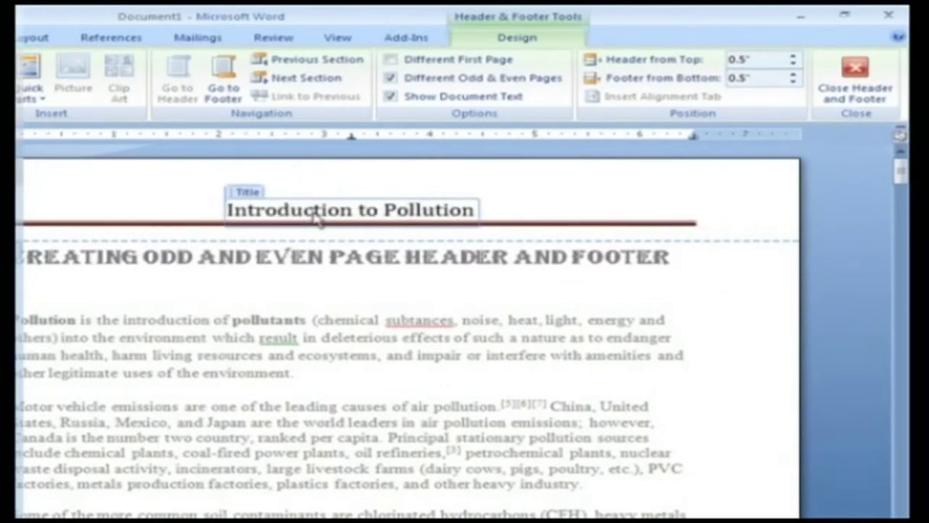
Set the odd footer to 'Let's Tune Into pollution' and the even footer to 'Welcome to pollution'
left_click(222, 76)
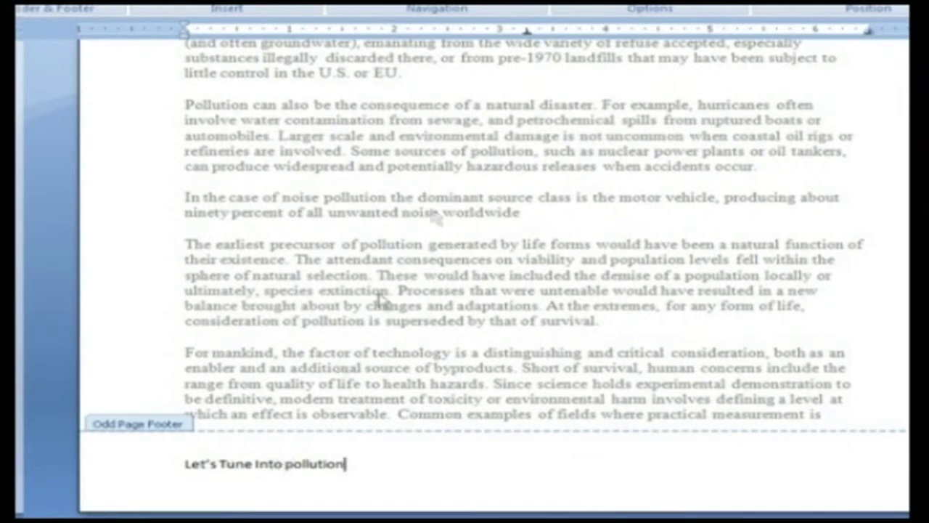
left_click(473, 4)
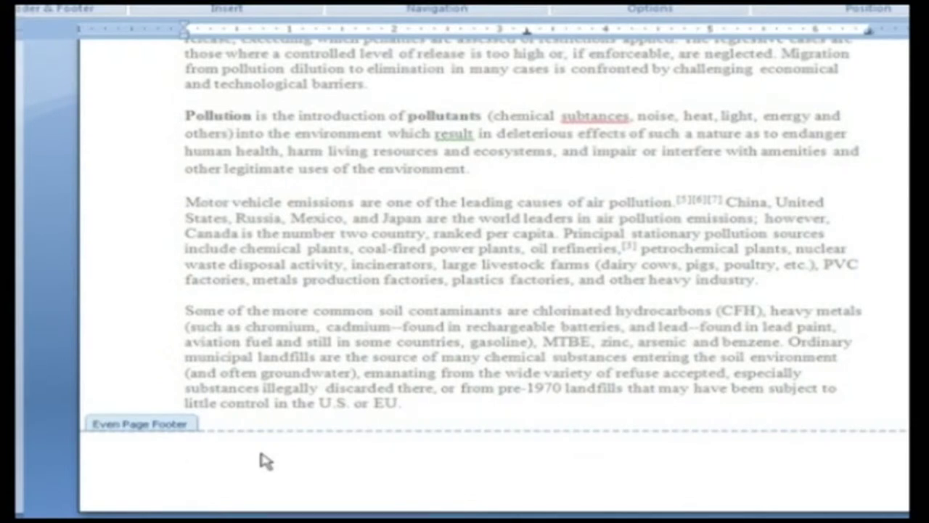
type("welcome t")
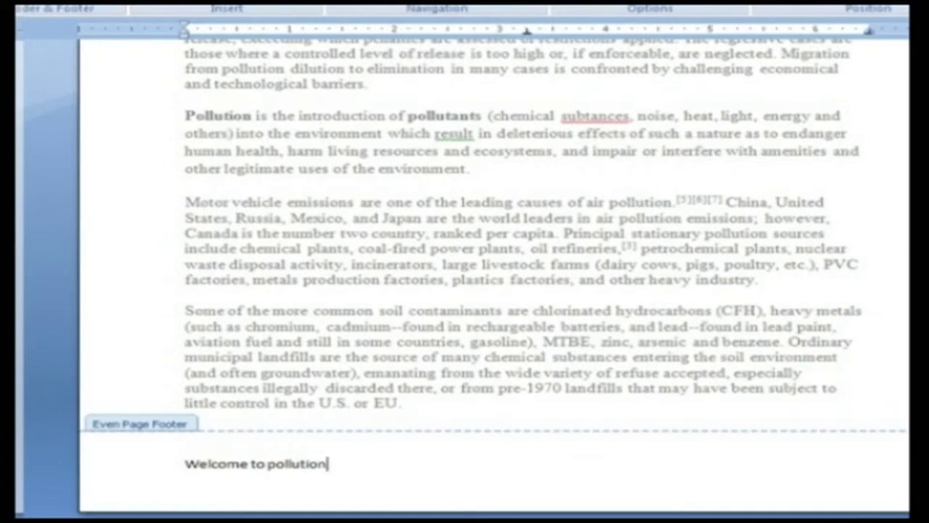
Put 'Intro' in the even-page header and scroll through the pages to check it
left_click(359, 3)
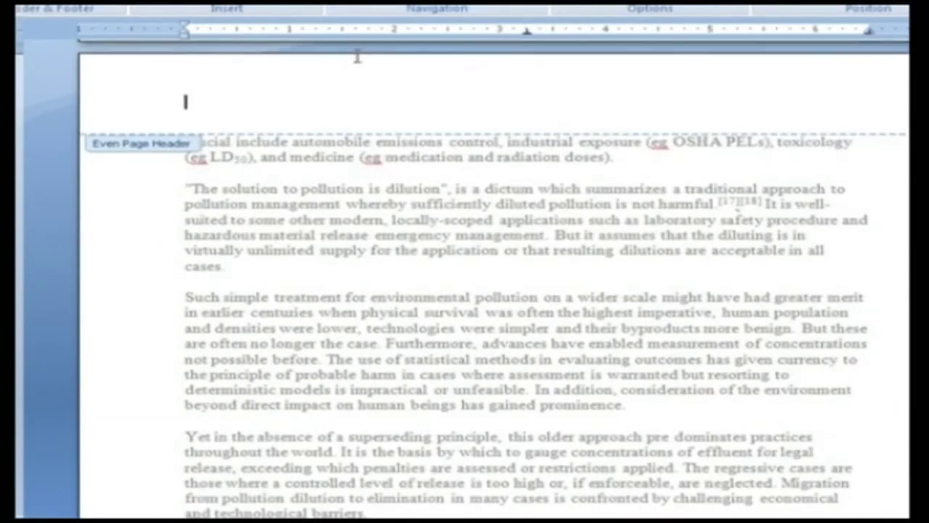
type("intro")
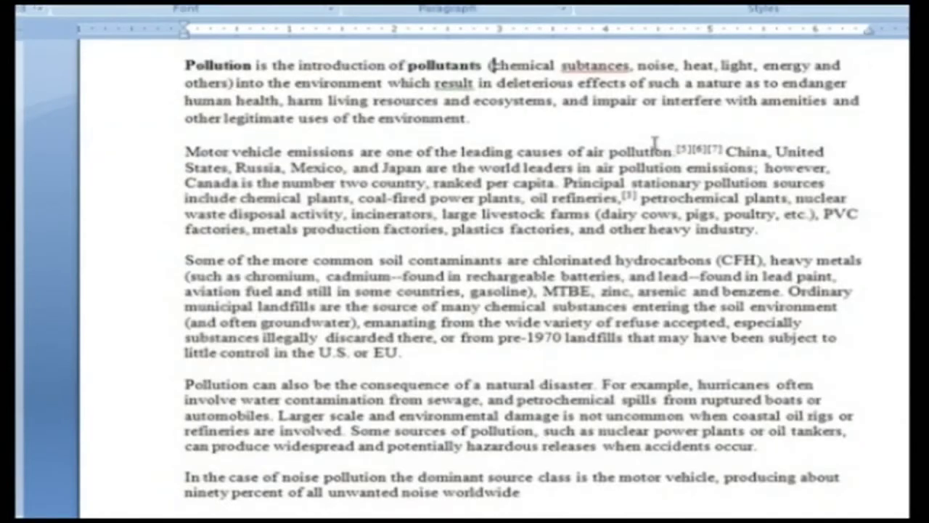
scroll(655, 145, "up", 3)
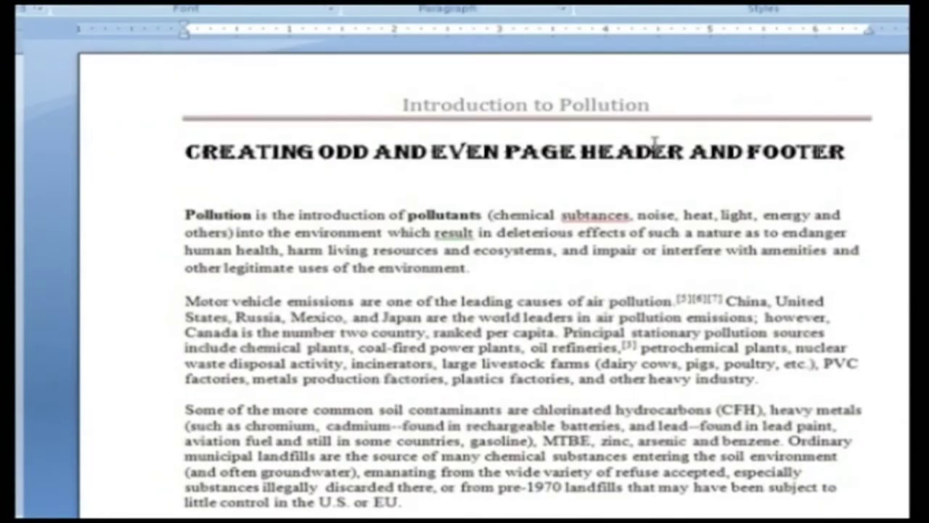
scroll(655, 145, "down", 12)
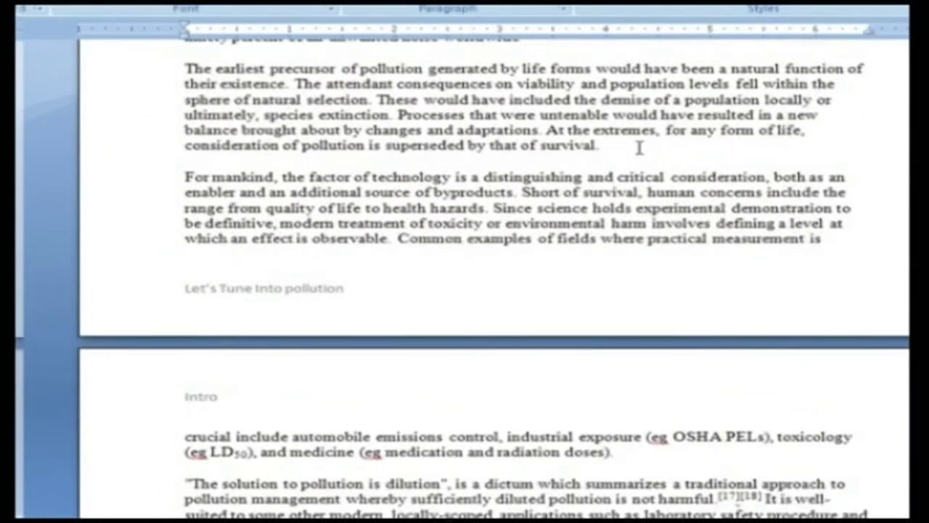
scroll(628, 167, "down", 4)
scroll(541, 189, "down", 10)
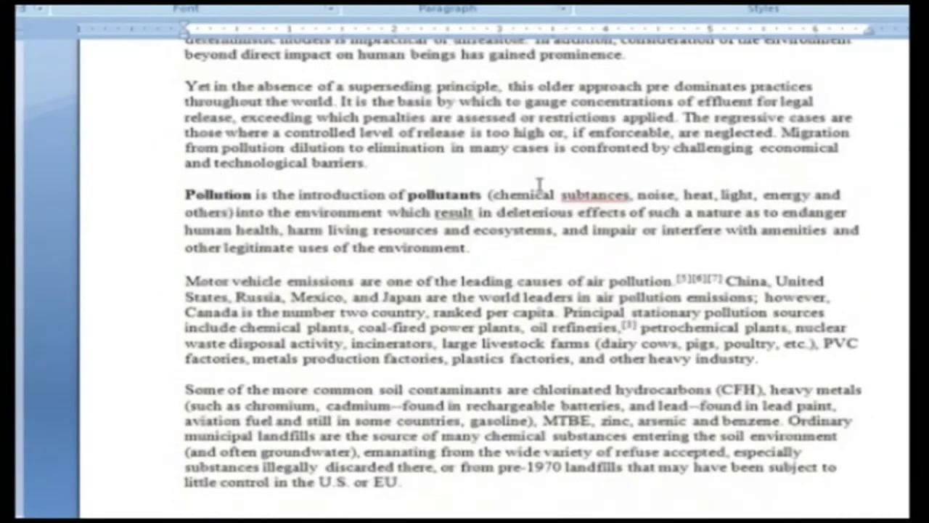
scroll(539, 184, "down", 5)
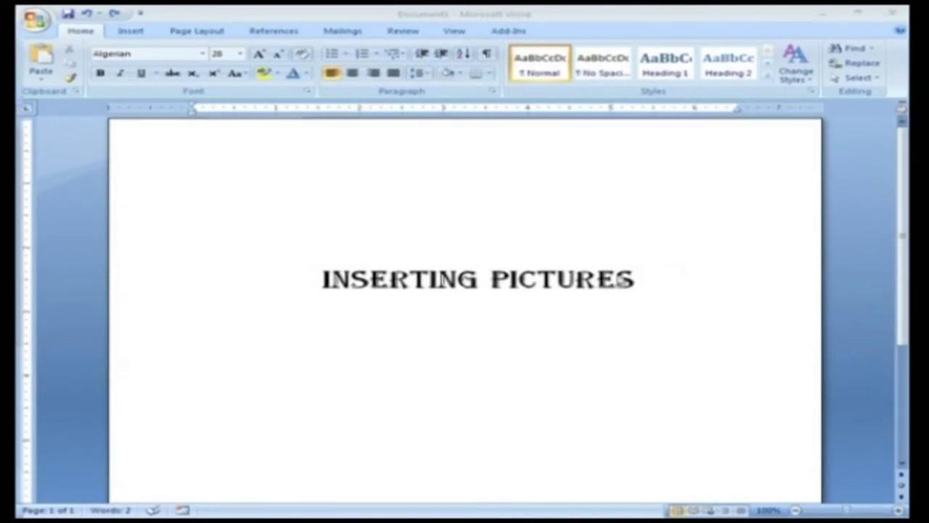
With the cursor on the line below the title, bring up Insert Picture on My Pictures
left_click(320, 317)
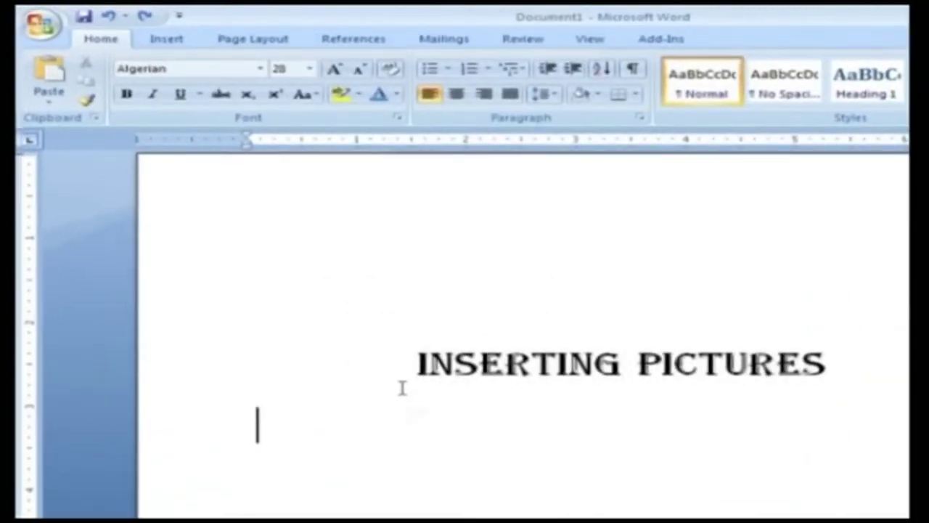
left_click(167, 39)
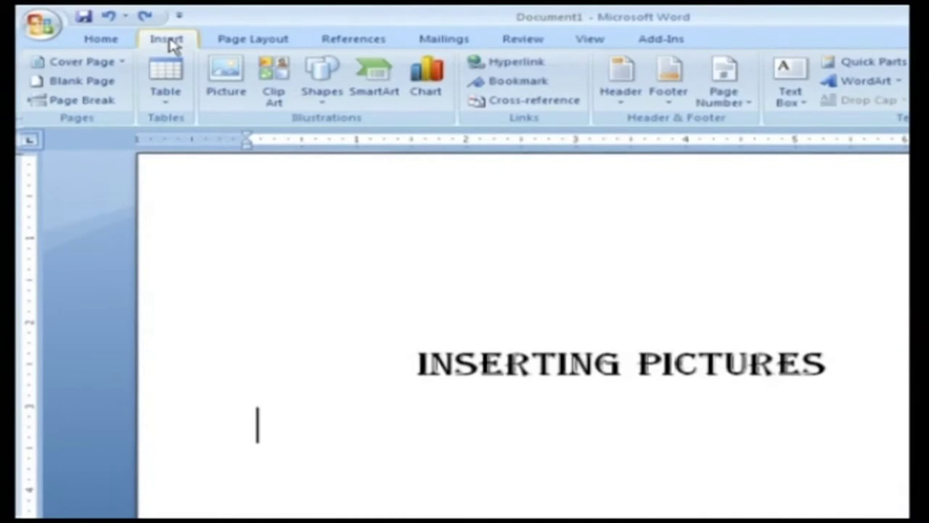
left_click(229, 90)
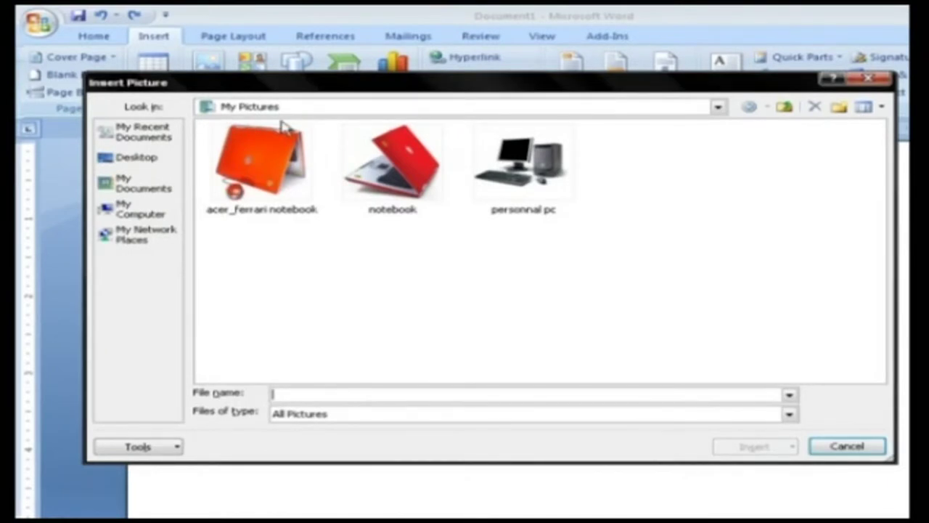
Insert the red 'notebook' image from My Pictures beneath the INSERTING PICTURES title
double_click(392, 161)
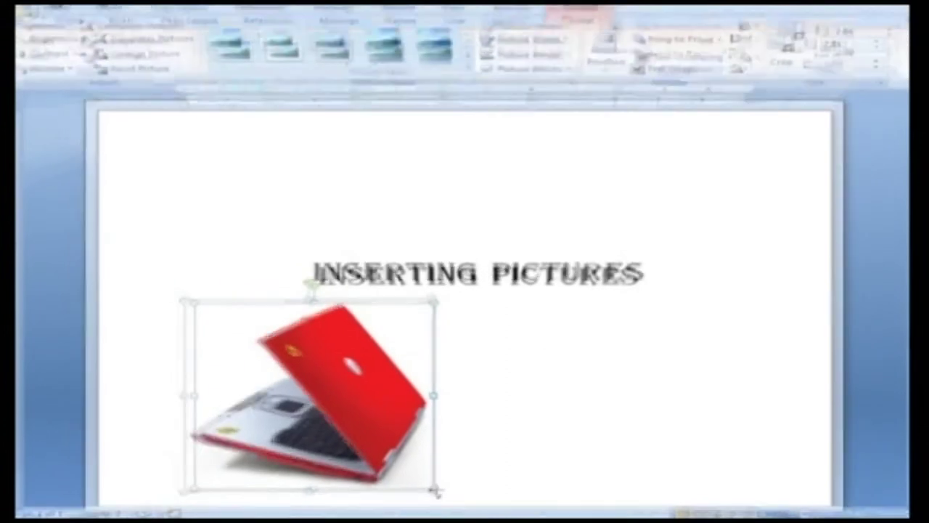
Enlarge the red laptop picture proportionally, then widen it further to the right
left_click_drag(426, 502, 591, 469)
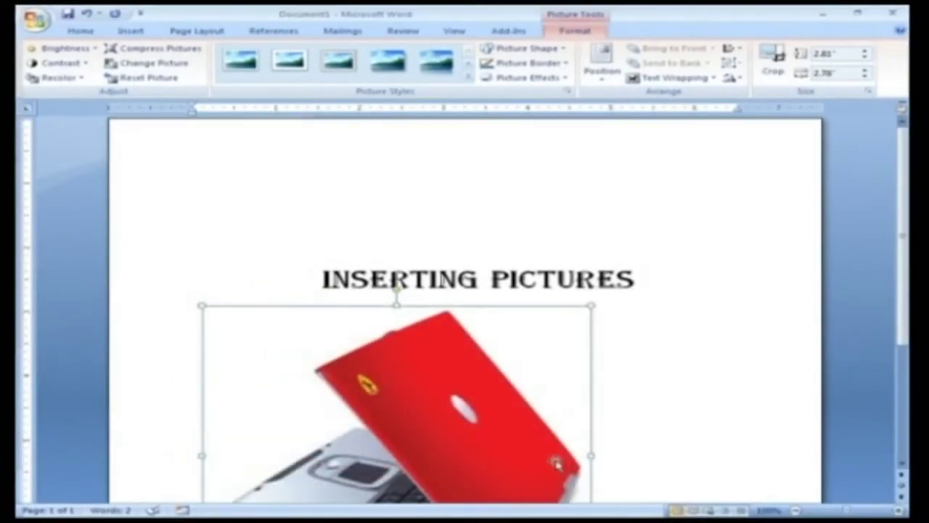
scroll(533, 448, "down", 2)
scroll(532, 450, "down", 1)
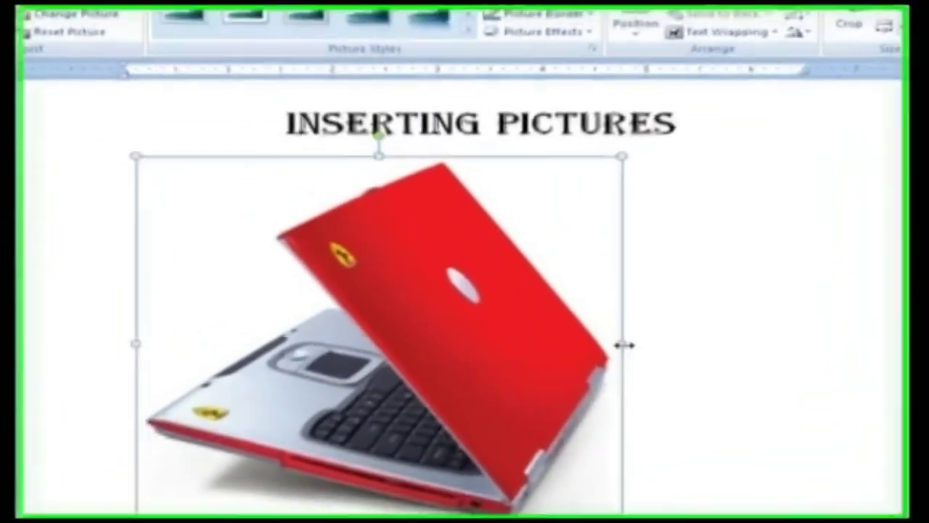
left_click_drag(592, 327, 735, 313)
left_click_drag(812, 328, 810, 330)
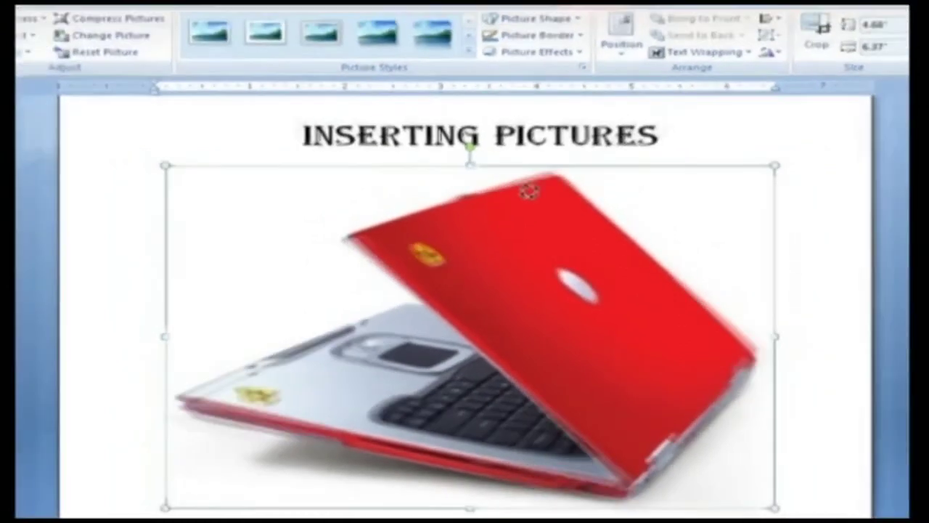
left_click_drag(471, 137, 545, 188)
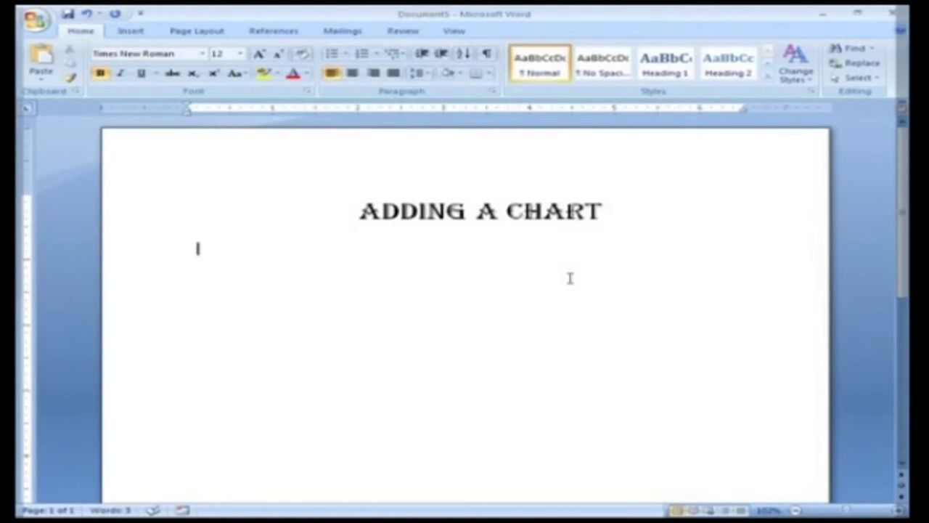
Paste the chart explanation paragraph and the France/London executions line under the ADDING A CHART title
key("ctrl+z")
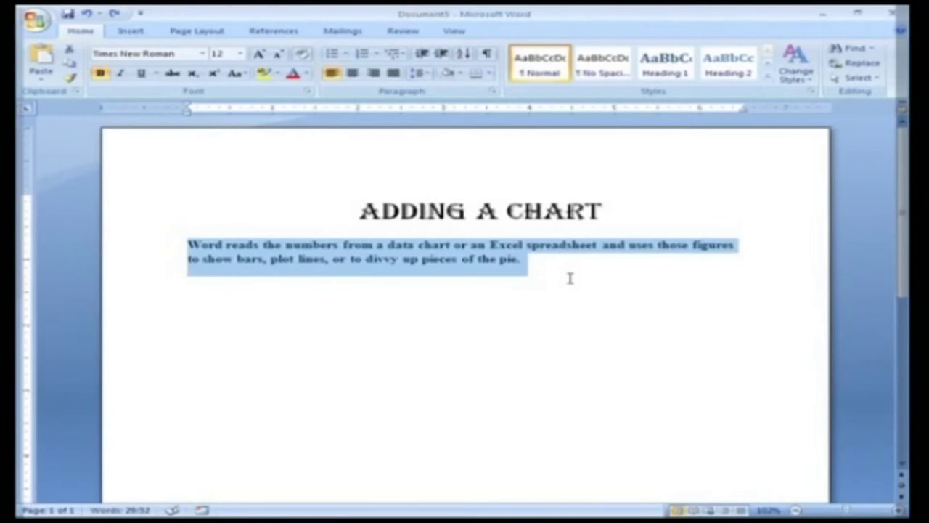
left_click(570, 278)
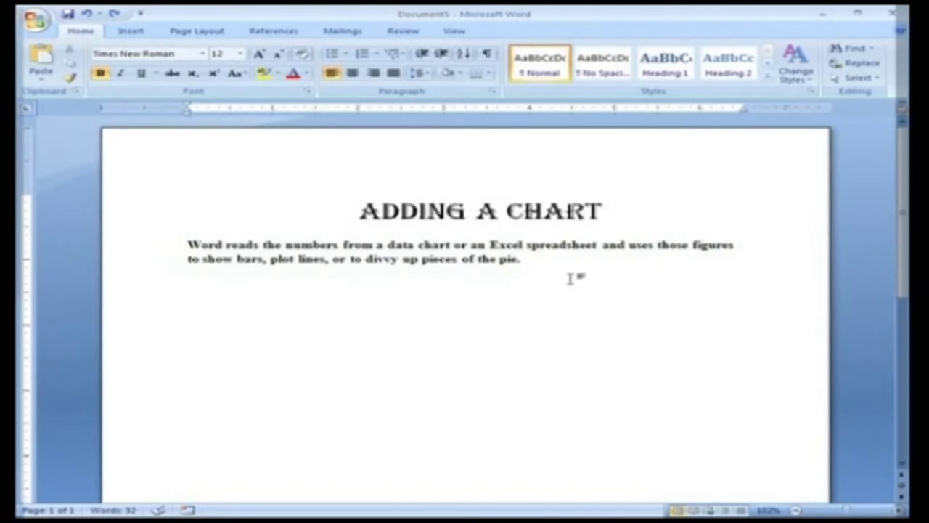
type("That shows the number of executions in France and London over a four-year period.")
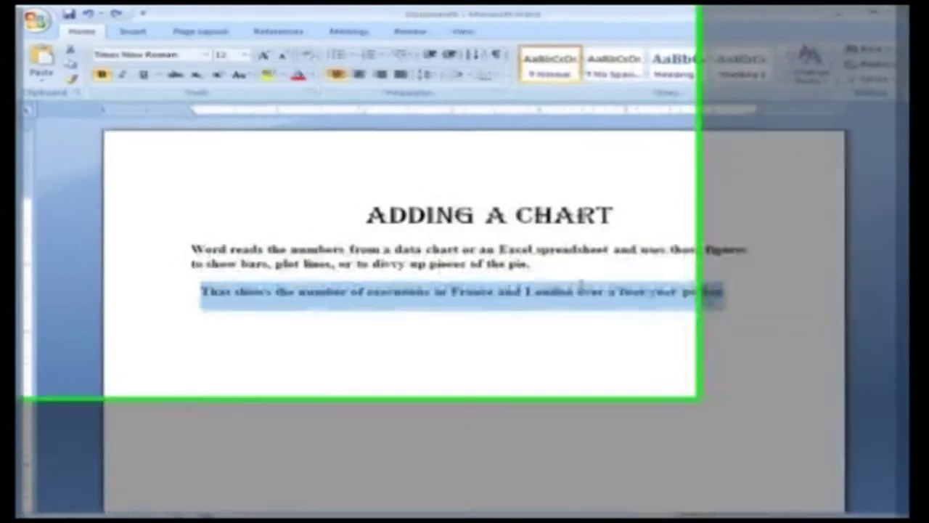
left_click(571, 285)
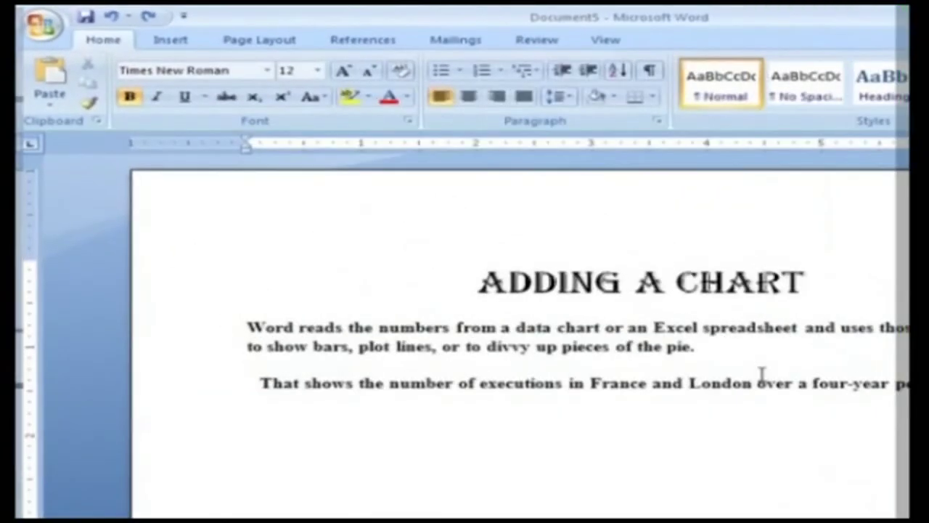
left_click(158, 41)
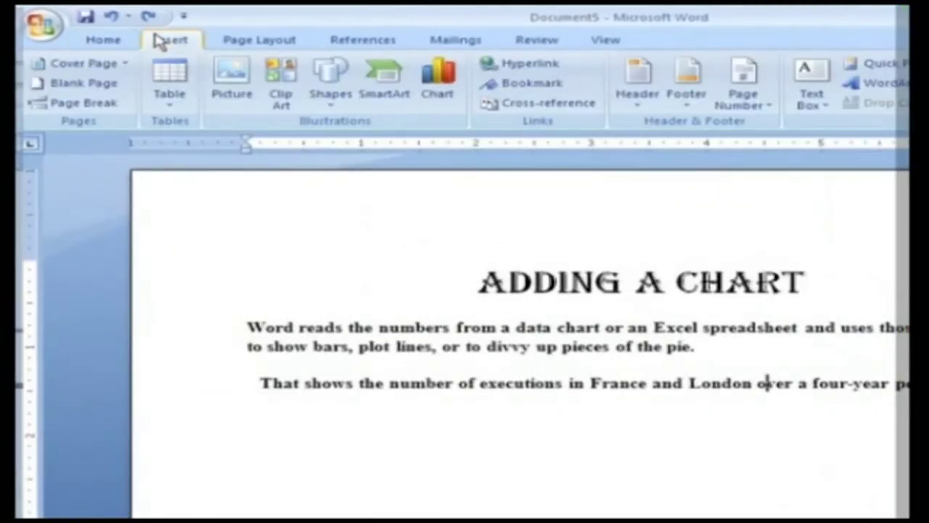
Insert a clustered column chart and trim its sample data range to exclude Series 3
left_click(438, 91)
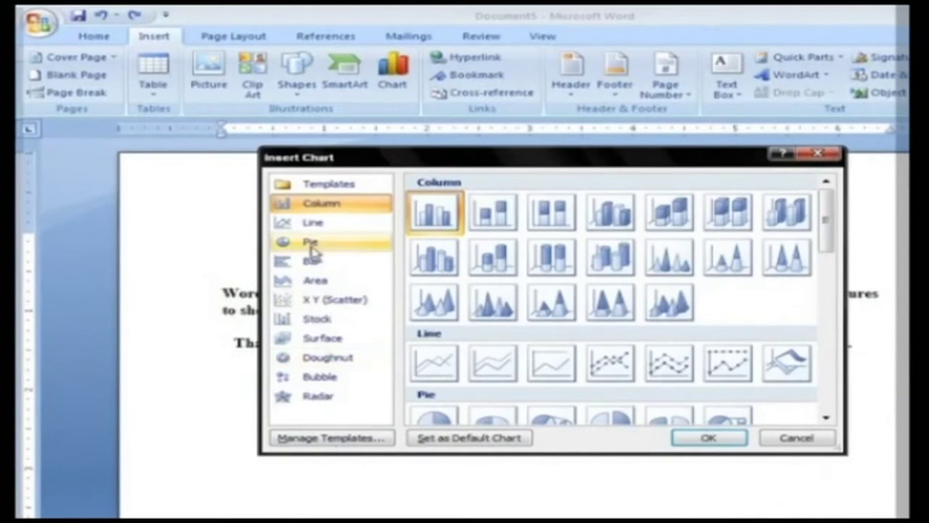
left_click(314, 206)
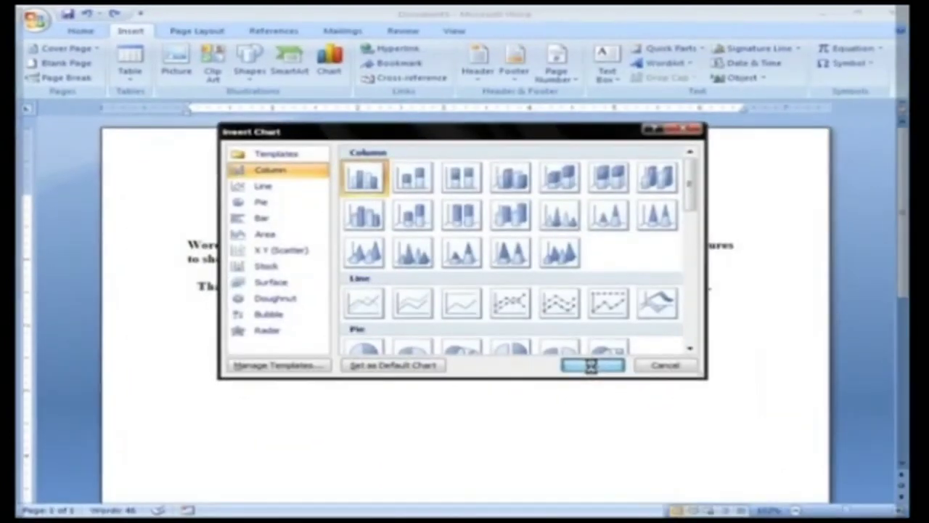
left_click(592, 366)
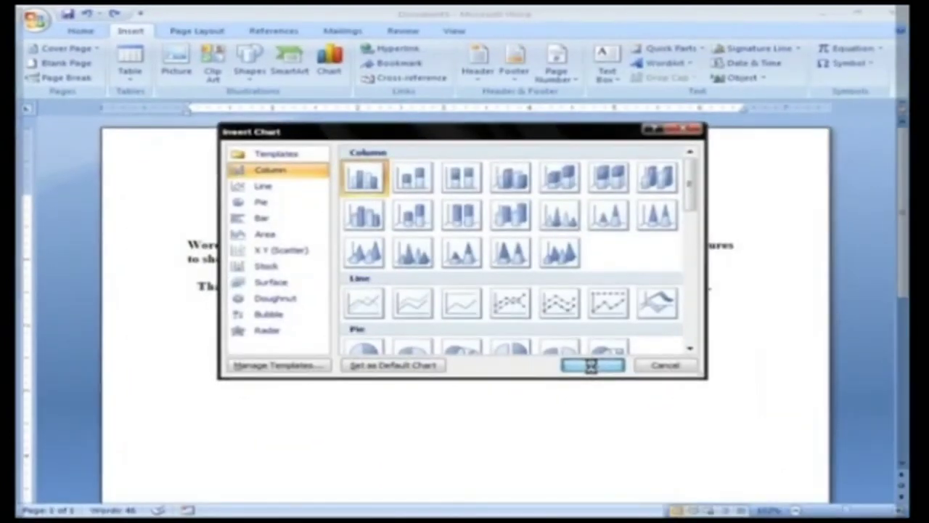
left_click_drag(738, 214, 690, 230)
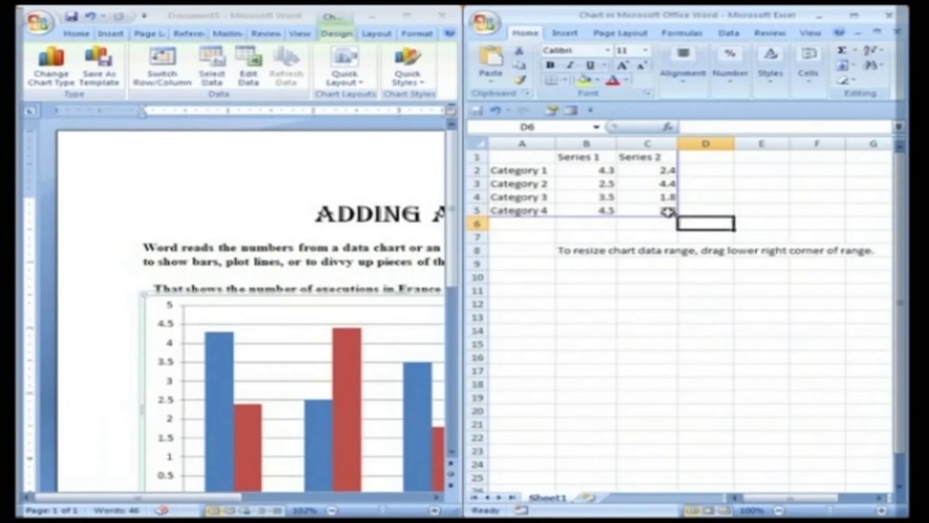
Paste the 1789–1792 figures into A2:C5 and name the series France and london
left_click_drag(666, 211, 529, 176)
key("ctrl+v")
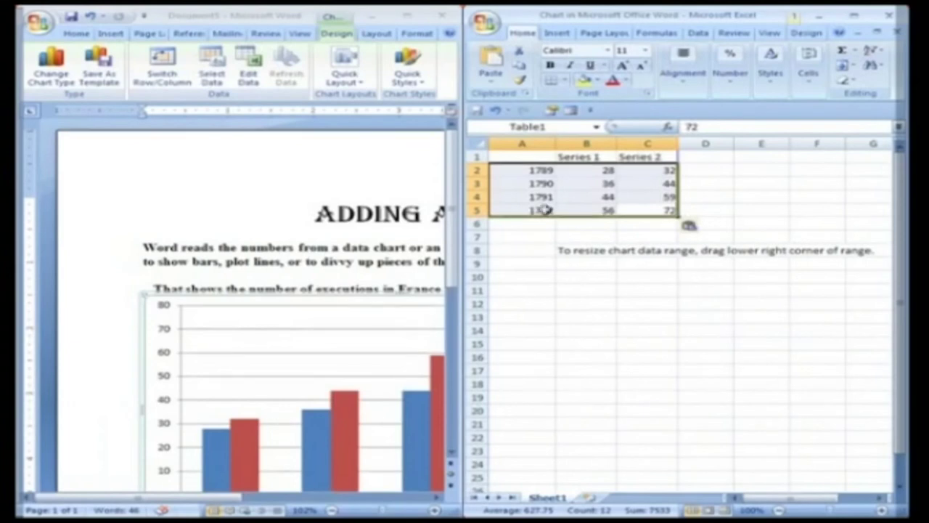
left_click(578, 156)
type("France")
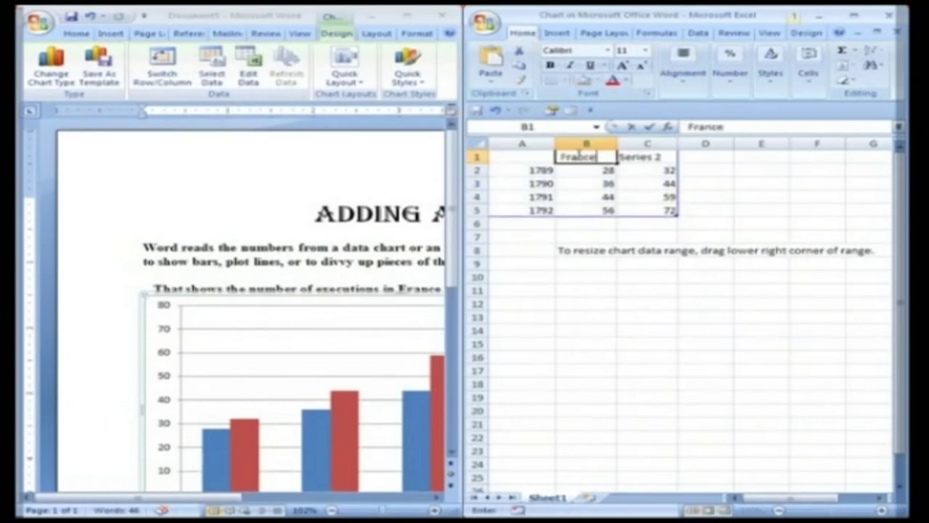
key("Tab")
type("fondon")
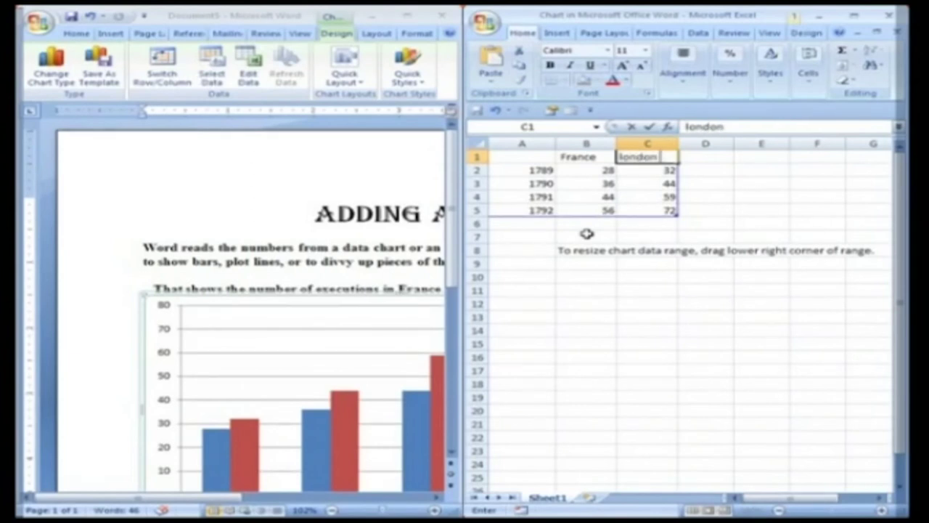
left_click(586, 235)
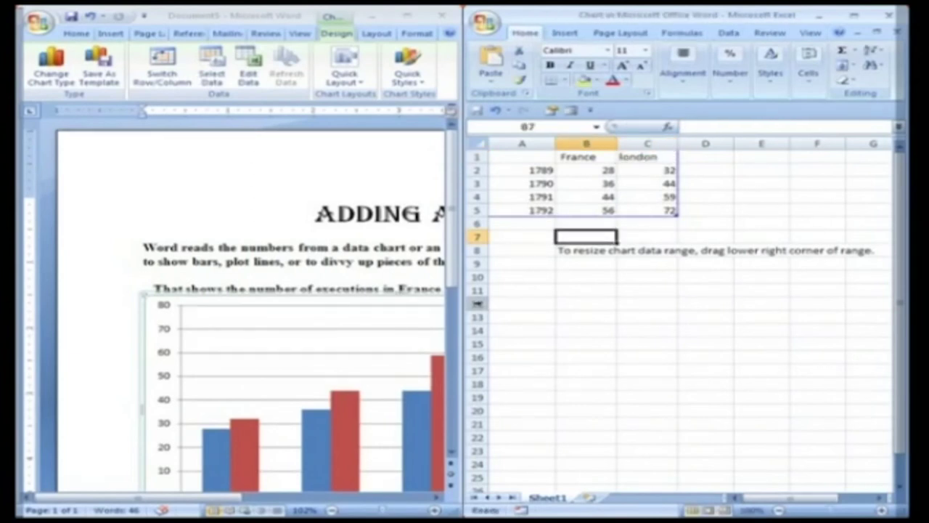
left_click(346, 226)
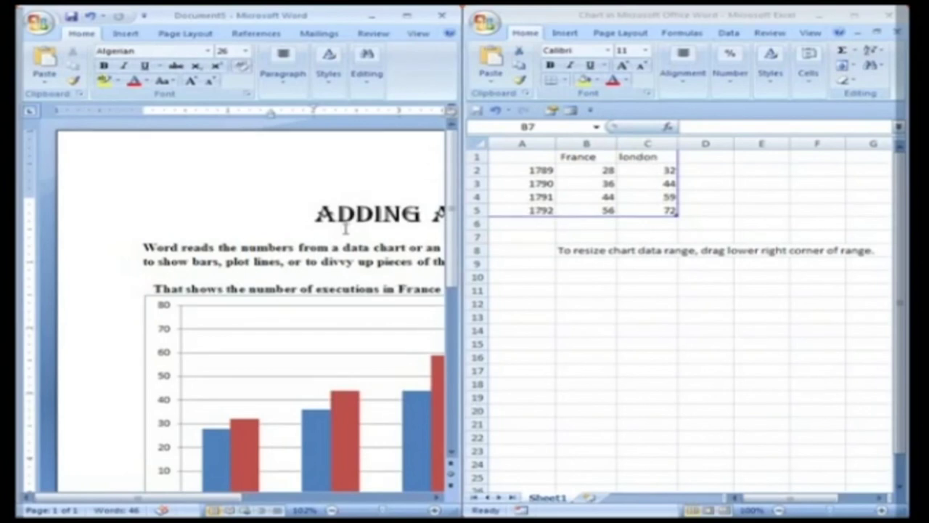
Maximize Word and scroll down to the finished France/london column chart
left_click_drag(410, 19, 406, 18)
left_click(405, 14)
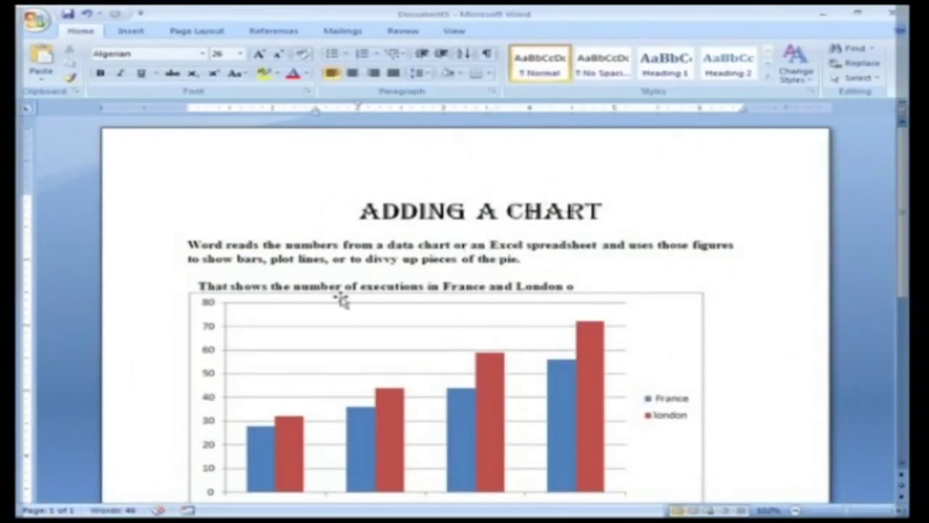
scroll(312, 309, "down", 1)
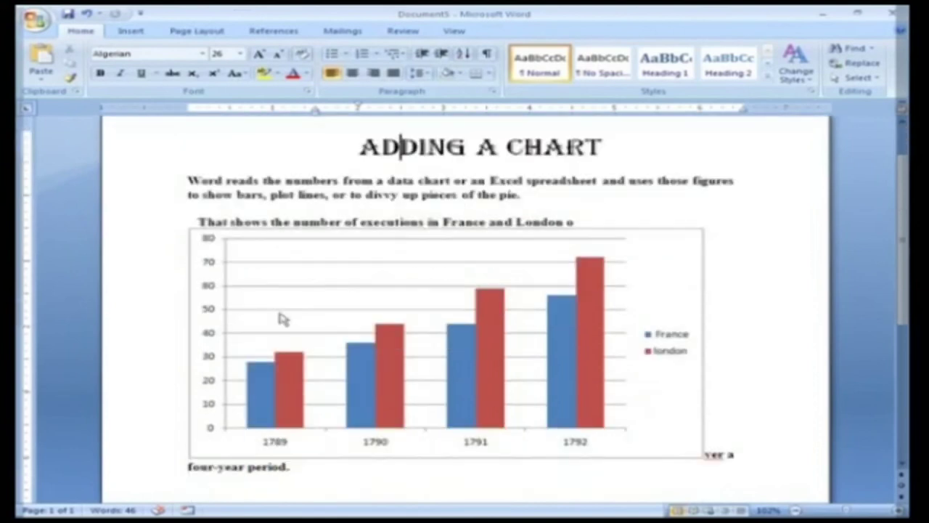